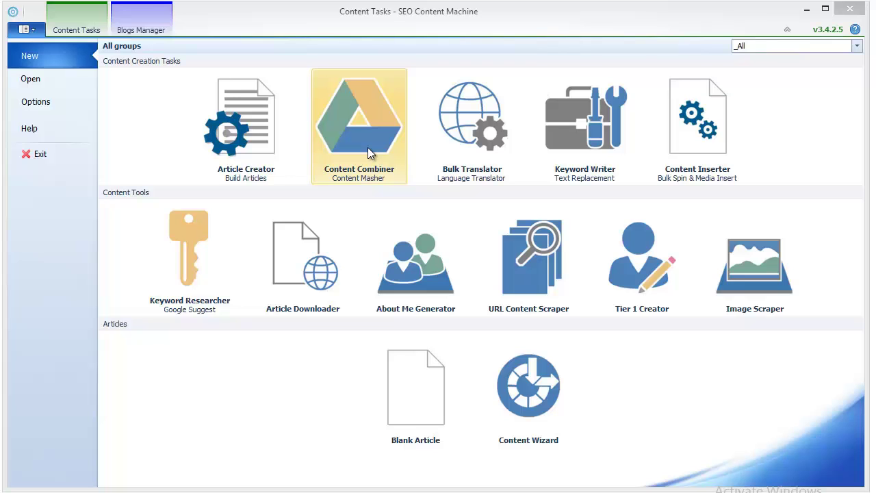
- Create a new Content Combiner task and set the number of paragraphs per article to 5
left_click(368, 147)
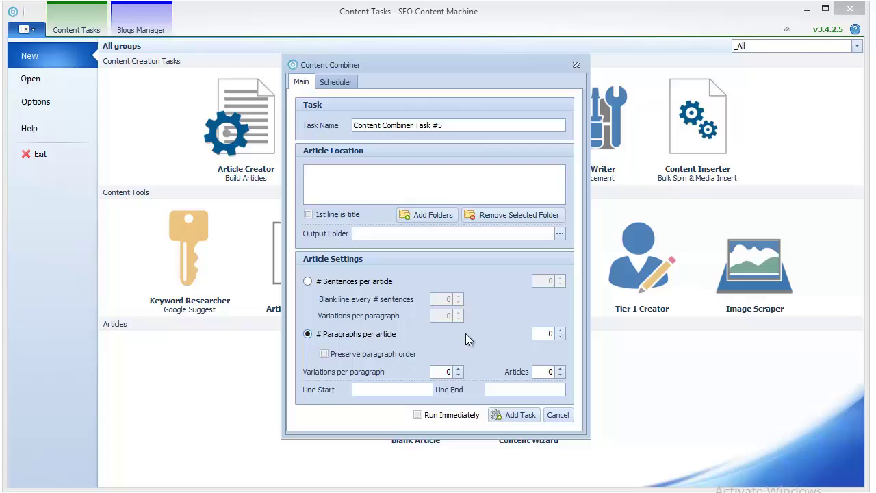
left_click(560, 330)
left_click(560, 330)
left_click(560, 330)
left_click(560, 330)
left_click_drag(441, 64, 407, 67)
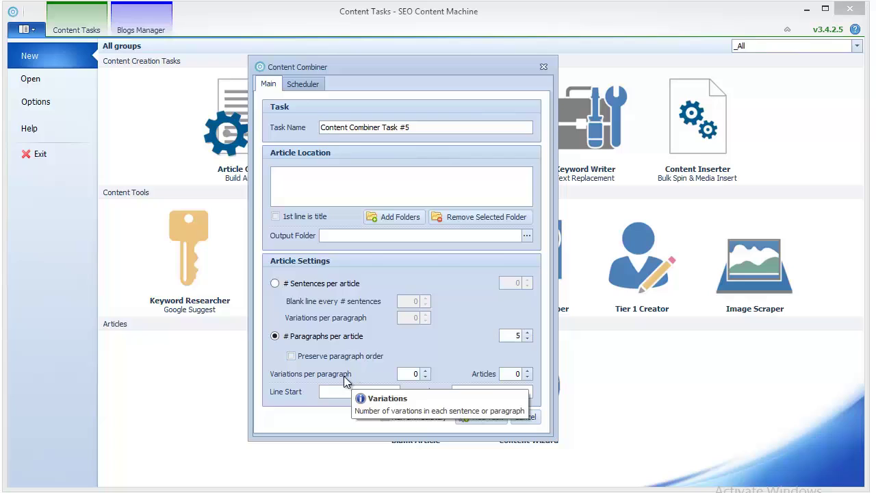
- Set the variations per paragraph to 10 for the paragraph-based article settings
double_click(416, 373)
type("5")
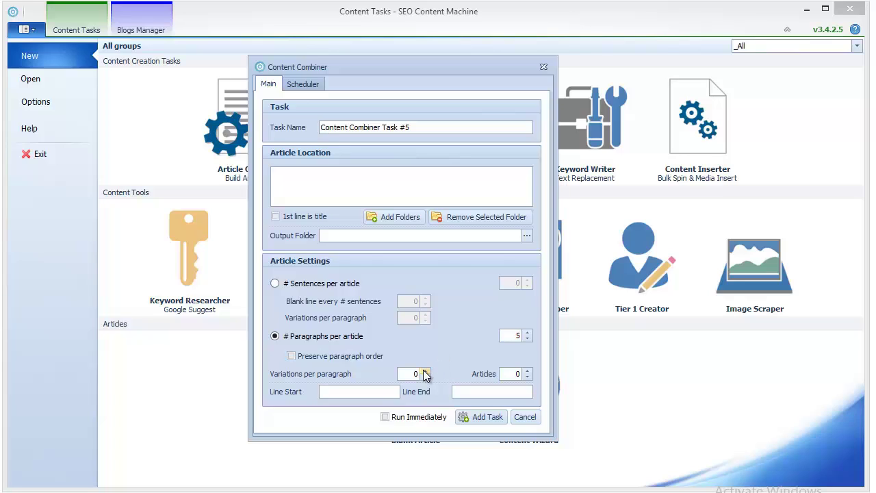
left_click(424, 372)
left_click(424, 372)
left_click(424, 372)
left_click(424, 370)
left_click(425, 371)
left_click(424, 371)
left_click(424, 370)
left_click(424, 371)
left_click(424, 370)
left_click(425, 370)
left_click(410, 373)
- Set the number of articles to create to 1
double_click(512, 335)
left_click(518, 373)
type("1")
left_click_drag(519, 375, 511, 377)
left_click(511, 377)
- Readjust the counters to 10 variations per paragraph and 1 article, moving the task dialog aside
left_click(425, 377)
left_click(425, 372)
left_click(425, 372)
left_click(528, 371)
left_click(527, 377)
scroll(425, 375, "up", 5)
double_click(412, 374)
left_click_drag(462, 66, 386, 82)
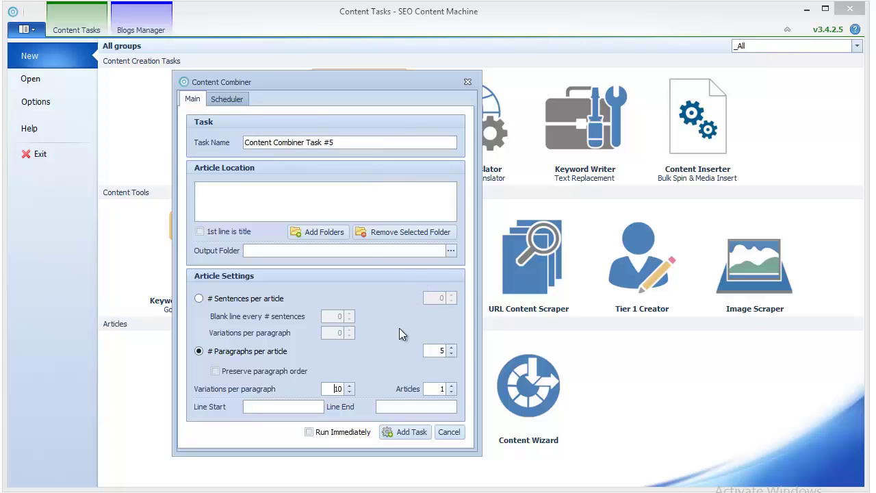
left_click(330, 394)
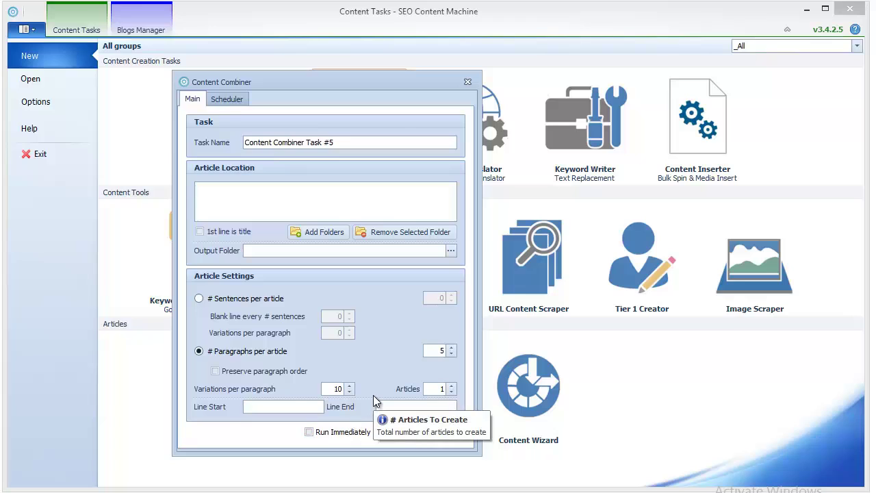
- Add C:\Articles as the source article folder and set the output folder to C:\Articles2
left_click(324, 231)
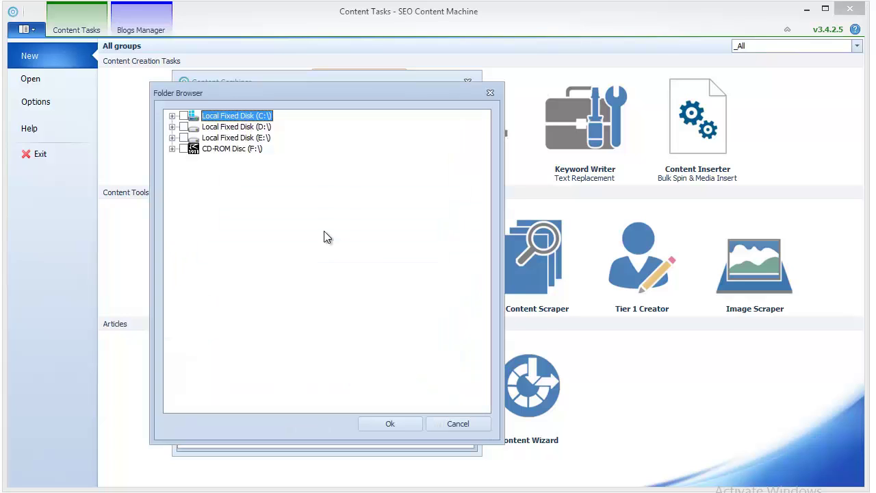
left_click(172, 117)
left_click(197, 127)
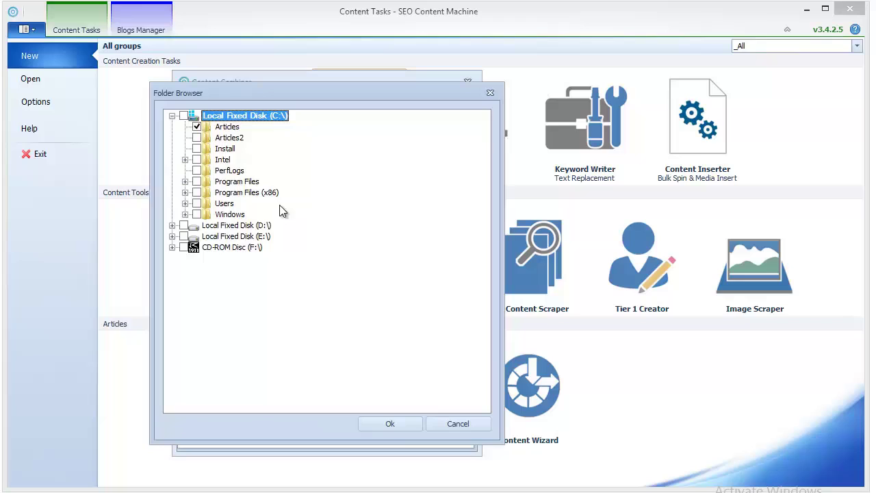
left_click(394, 426)
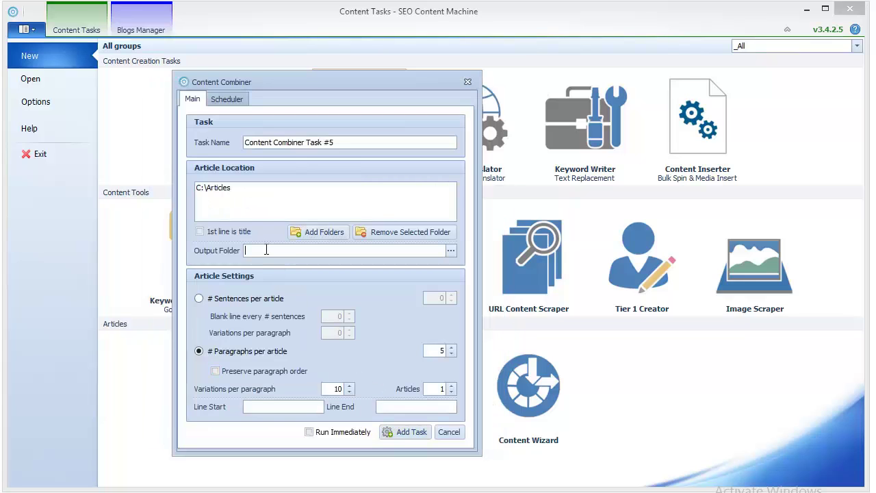
type("C:\\Articles2")
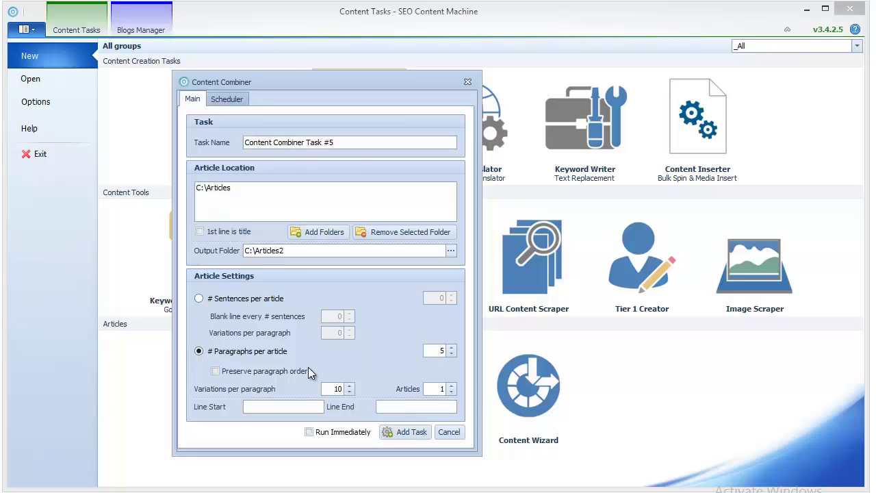
- Set the line start to <p> and the line end to </p>, and add the task so it runs immediately
left_click(275, 406)
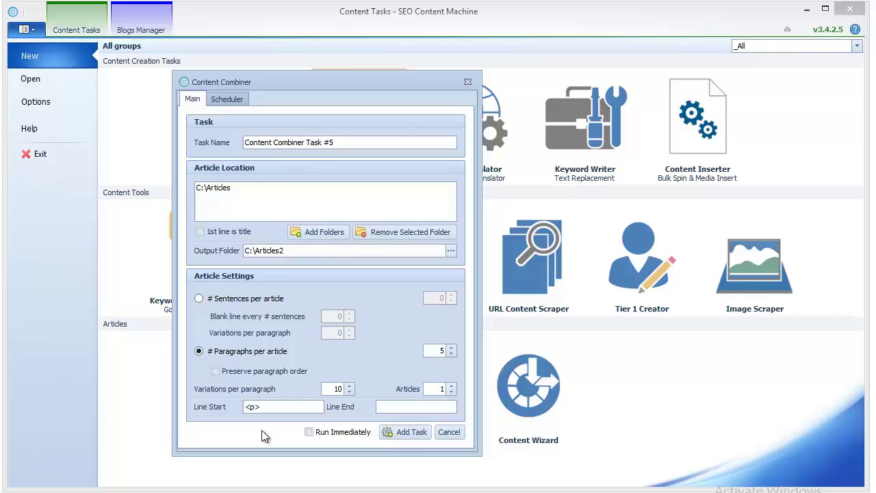
type("</p>")
left_click(335, 432)
left_click(326, 434)
left_click(340, 435)
left_click(404, 432)
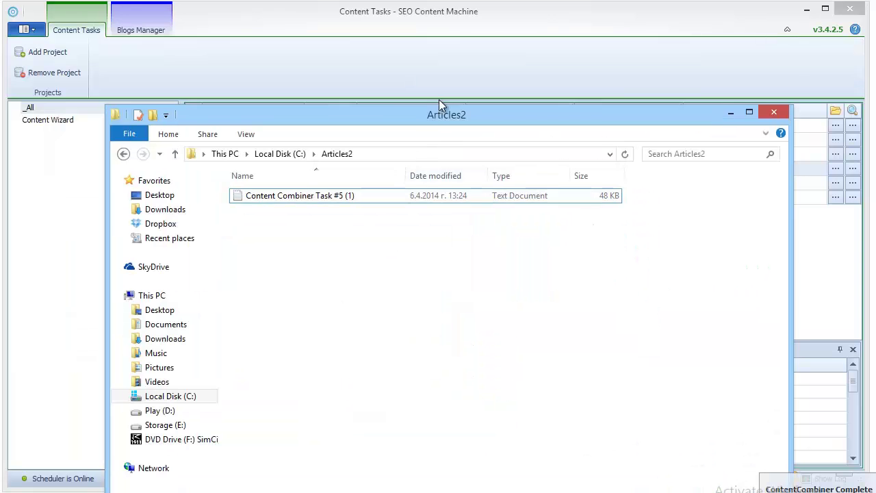
- Refresh the Articles2 folder in File Explorer and open Content Combiner Task #5 (1) in Notepad to read through the combined article, minimizing it when done
right_click(284, 199)
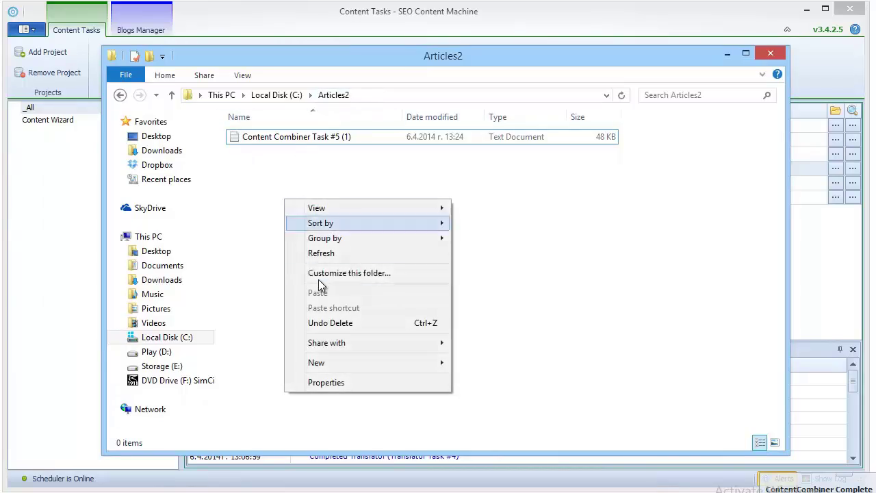
left_click(327, 253)
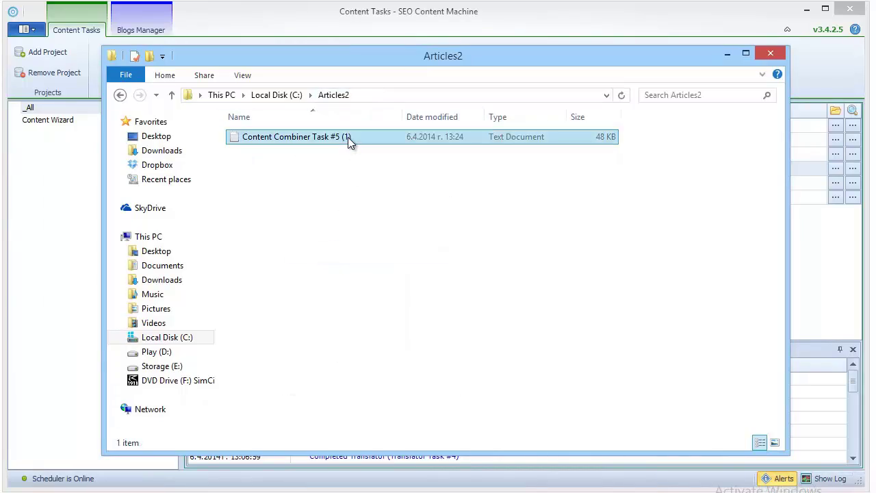
double_click(348, 137)
mouse_move(623, 130)
left_mouse_down()
mouse_move(629, 147)
mouse_move(621, 272)
mouse_move(637, 488)
mouse_move(627, 455)
mouse_move(634, 169)
mouse_move(625, 128)
left_mouse_up()
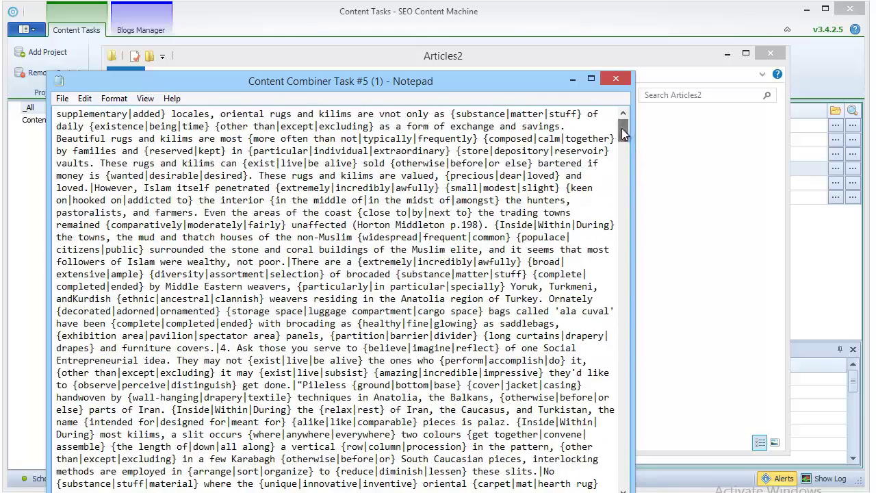
left_click_drag(492, 88, 593, 42)
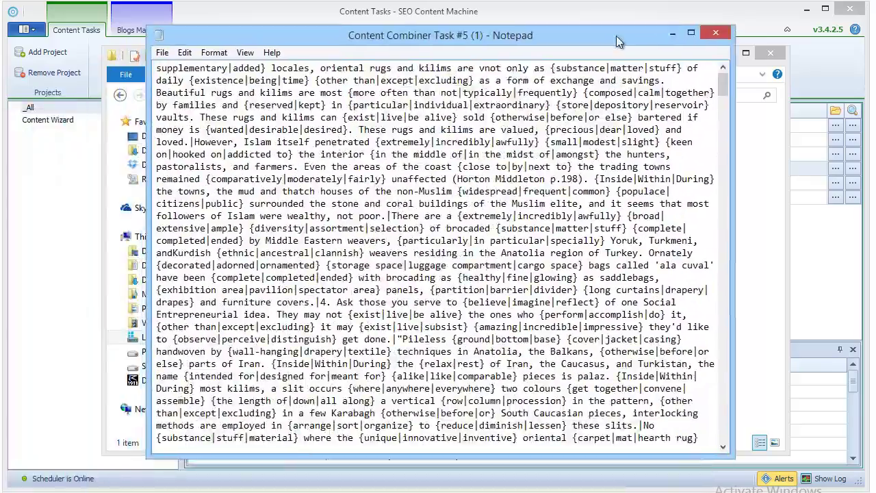
scroll(438, 239, "down", 10)
left_click(670, 32)
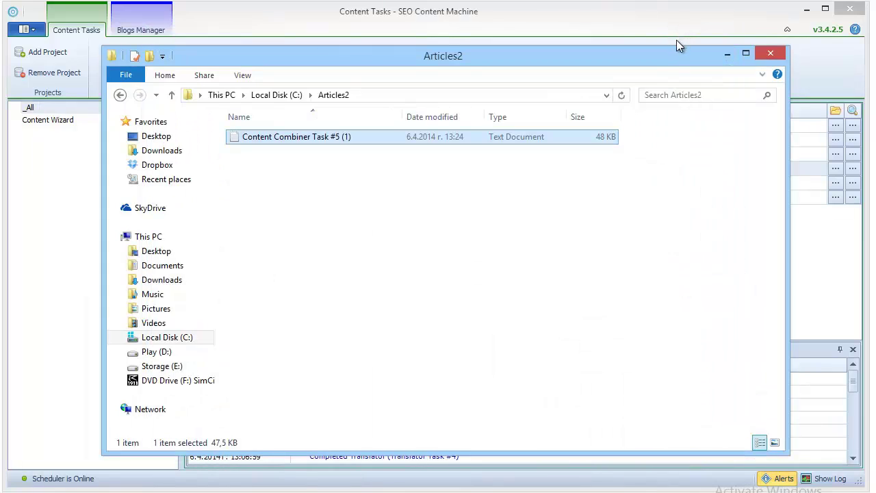